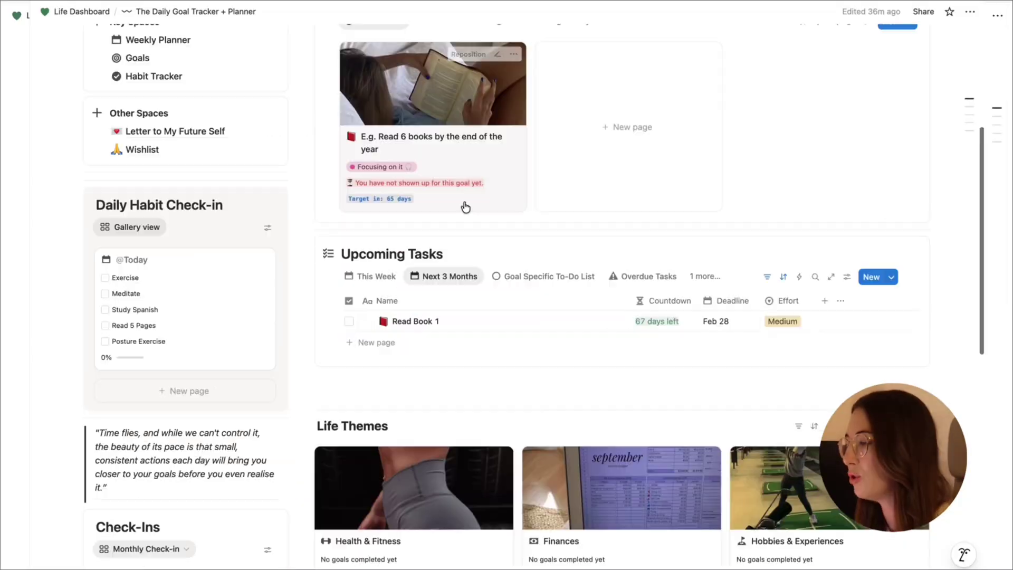
Open a goal page from the dashboard to view its to-dos
scroll(527, 204, "up", 1)
scroll(445, 302, "down", 2)
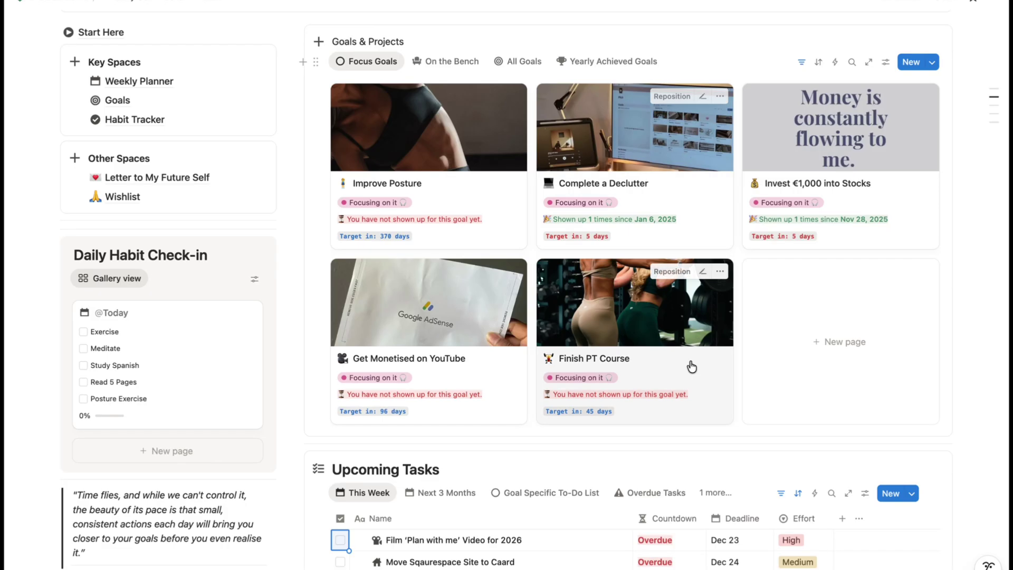
left_click(679, 220)
Mark the 'Edit and Upload Plan with me' task done in this week's upcoming tasks
scroll(634, 351, "down", 5)
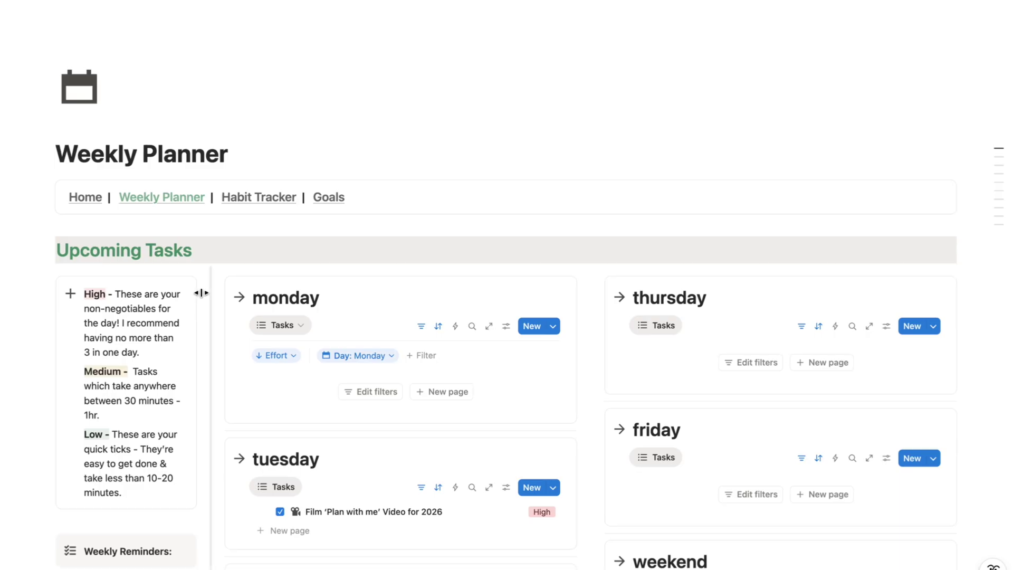
scroll(201, 293, "down", 5)
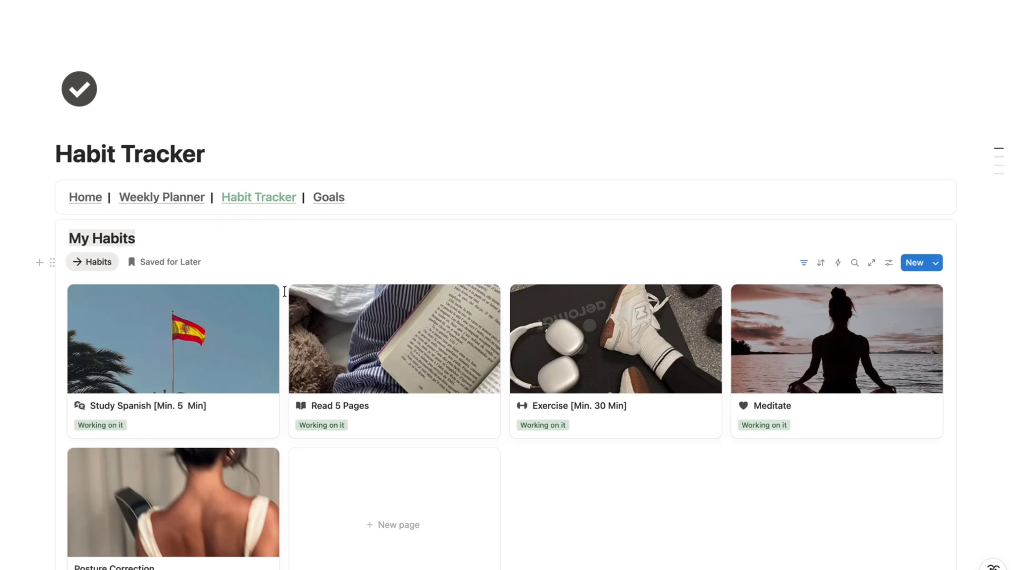
scroll(482, 351, "down", 10)
scroll(527, 385, "up", 2)
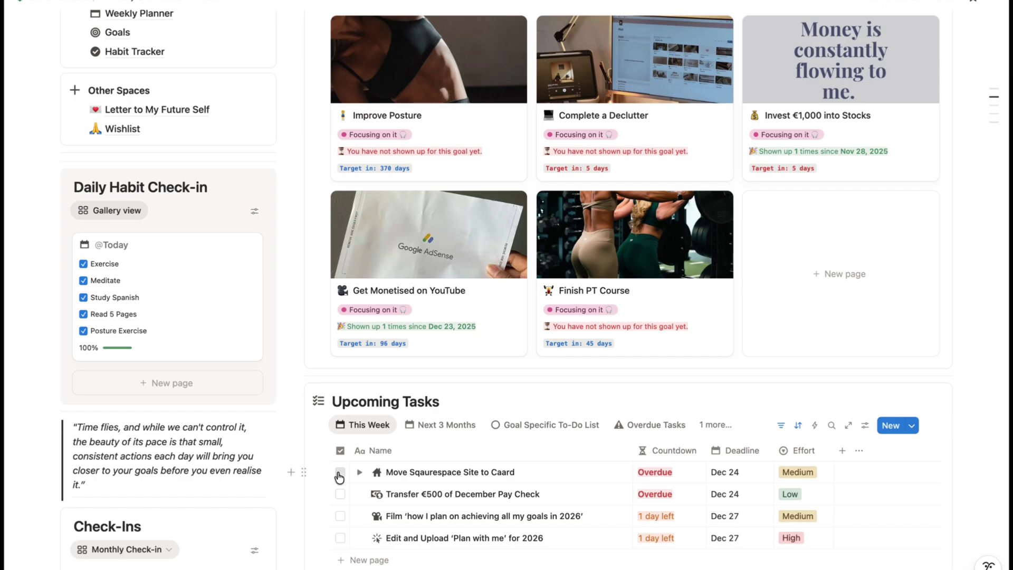
left_click(340, 472)
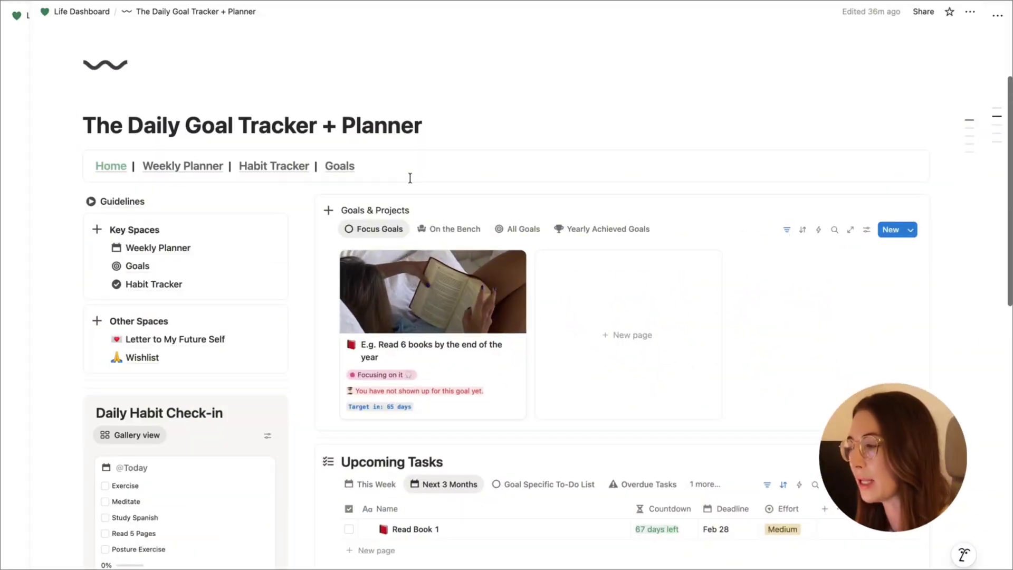
scroll(465, 203, "down", 10)
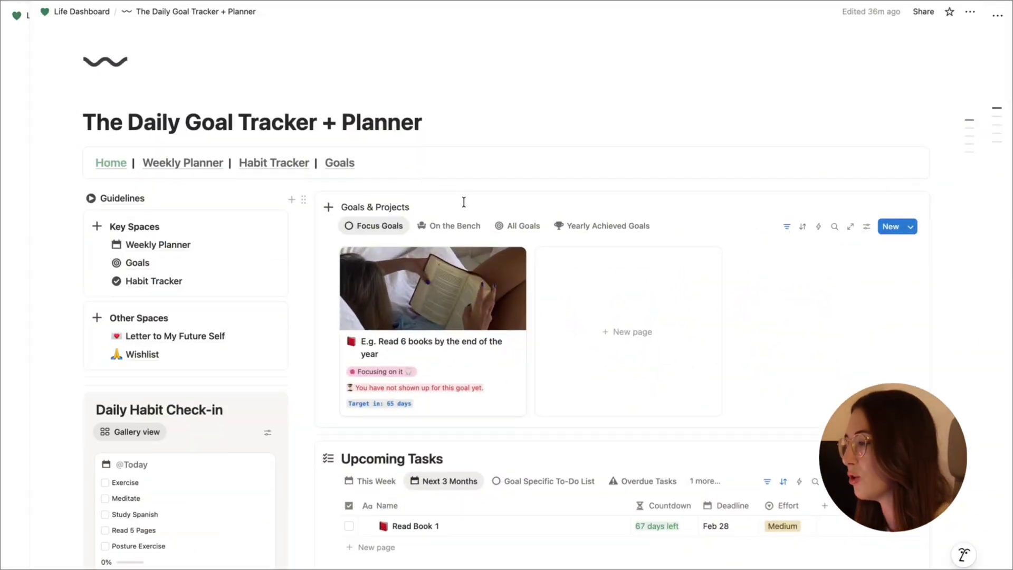
scroll(464, 202, "up", 10)
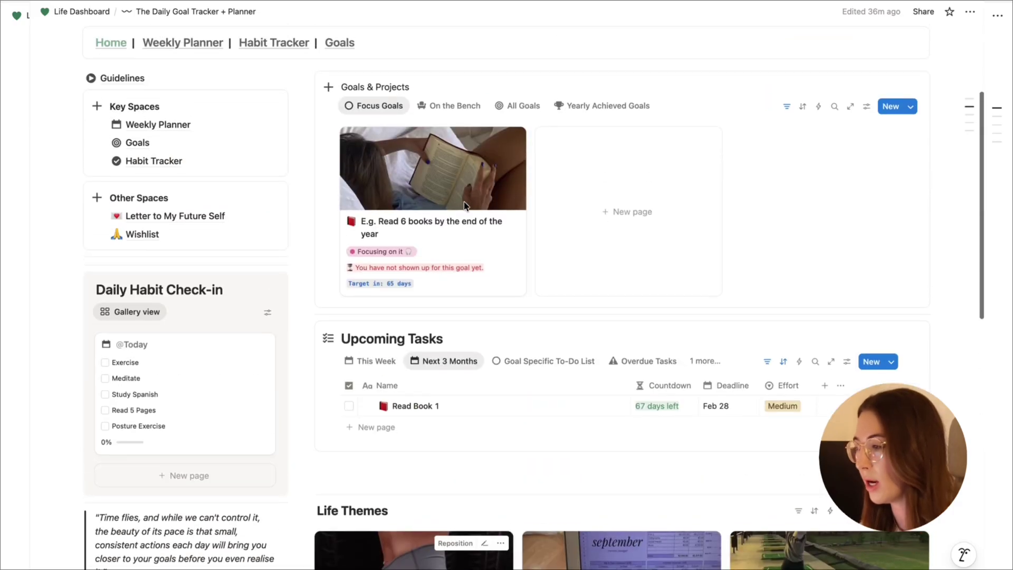
scroll(464, 202, "down", 4)
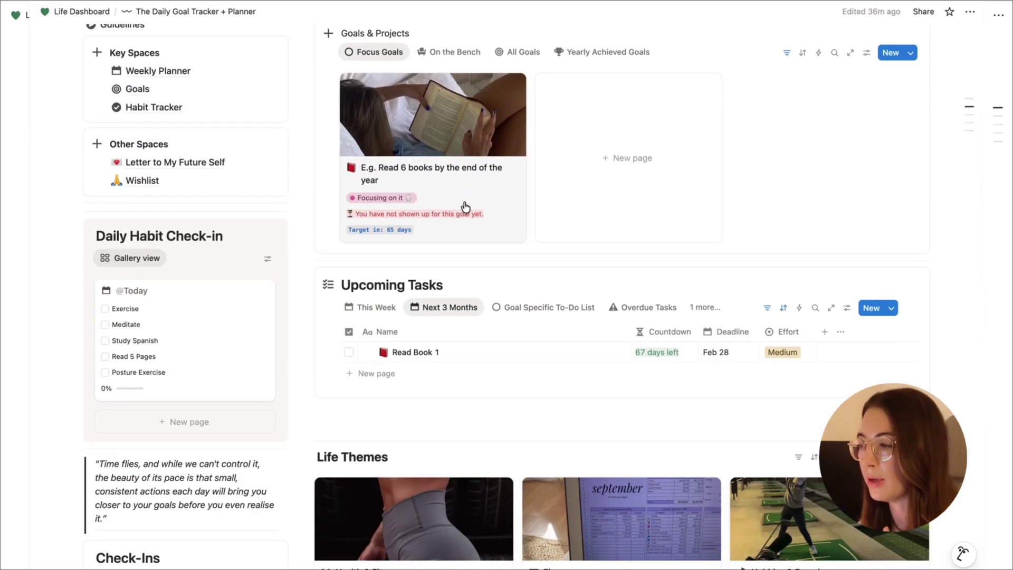
scroll(422, 257, "down", 1)
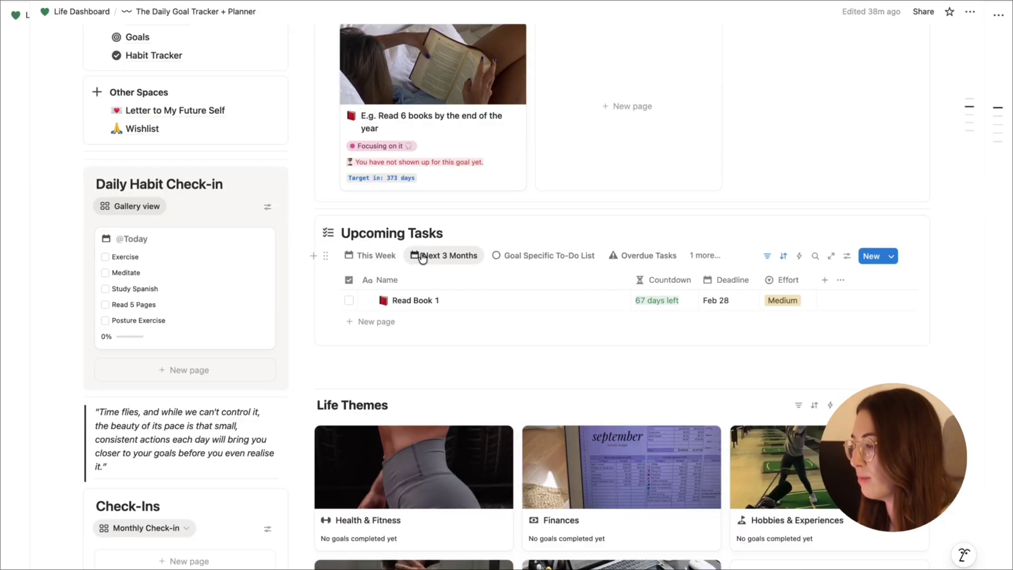
left_click(551, 265)
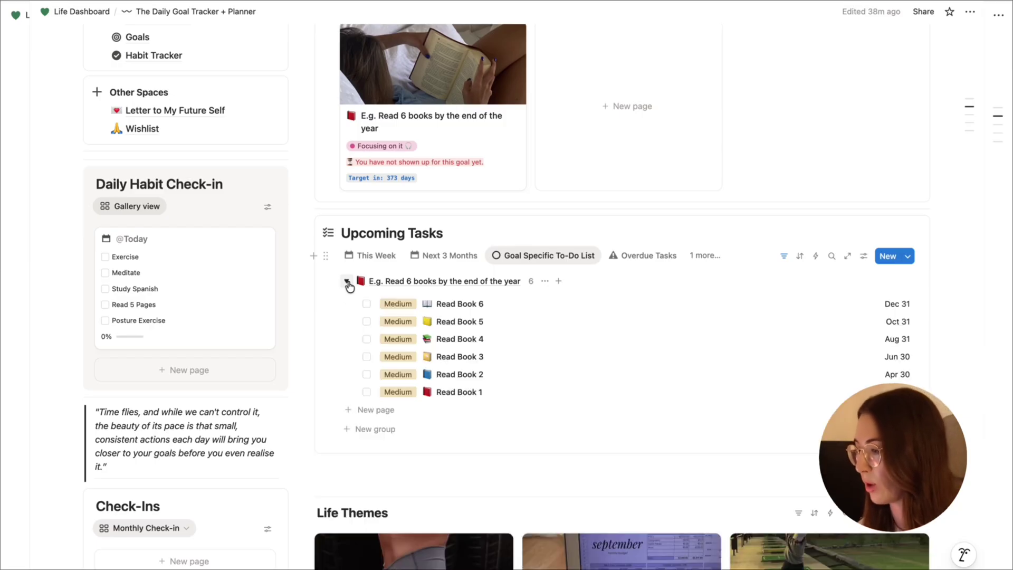
left_click(372, 255)
left_click(437, 256)
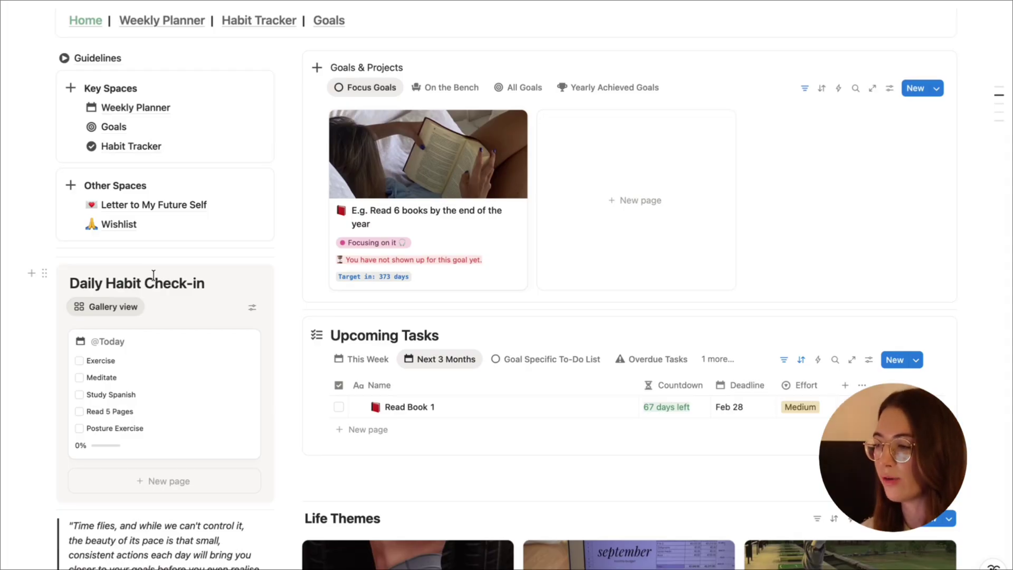
Tick Exercise, Meditate, Study Spanish, Read 5 Pages and Posture Exercise in today's check-in
left_click(79, 361)
left_click(79, 378)
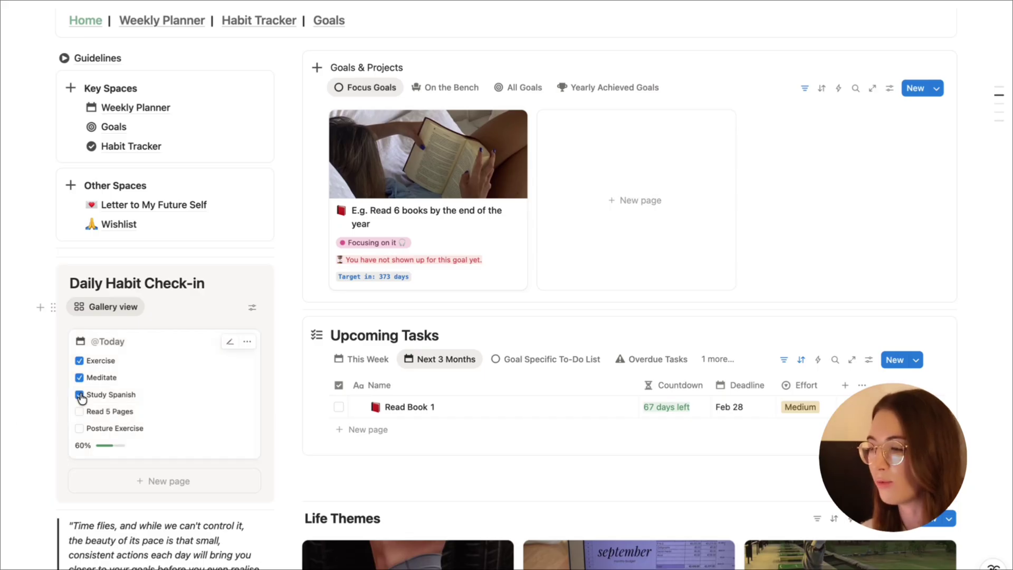
left_click(79, 378)
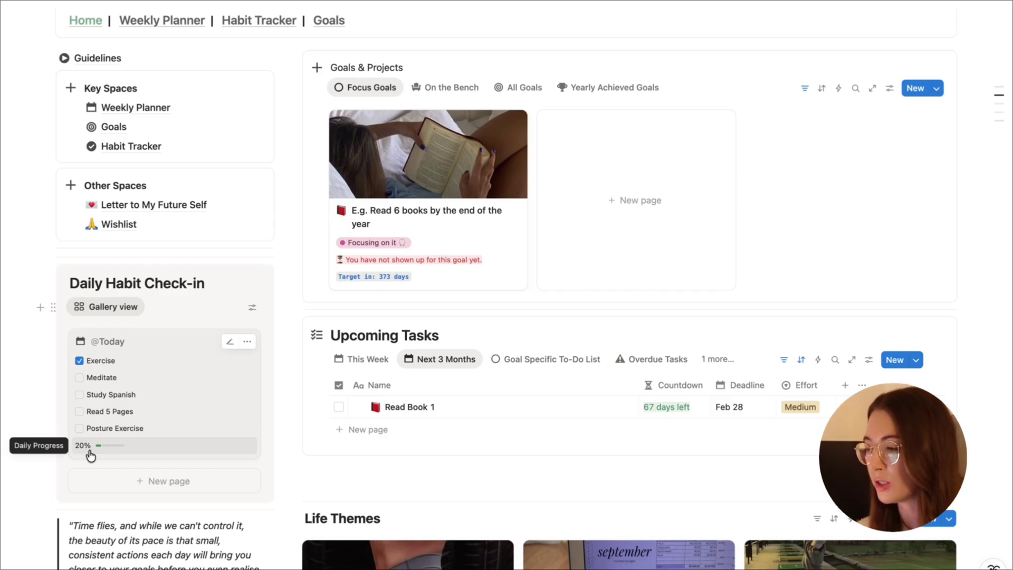
left_click(79, 428)
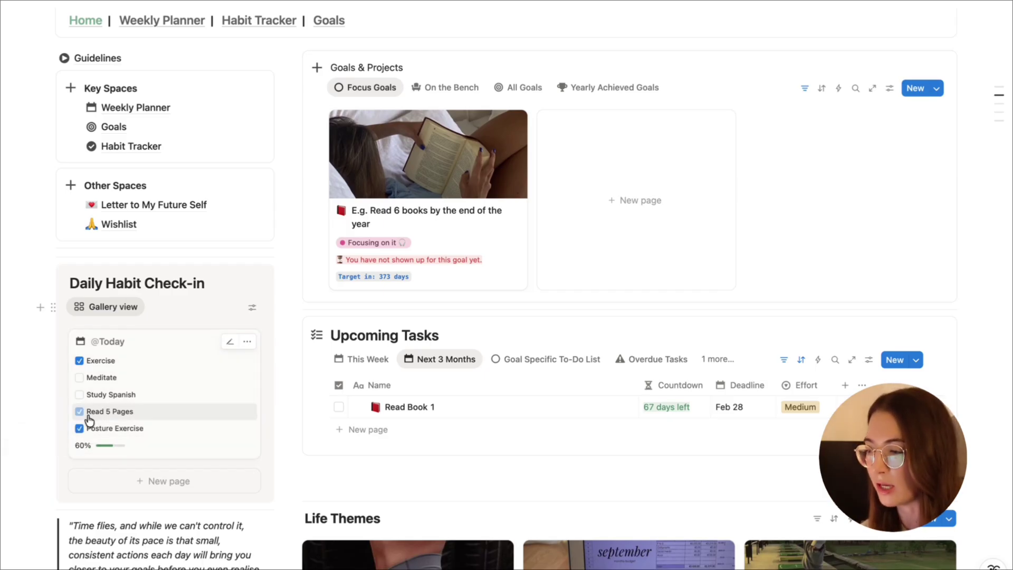
left_click(80, 411)
left_click(80, 395)
left_click(79, 378)
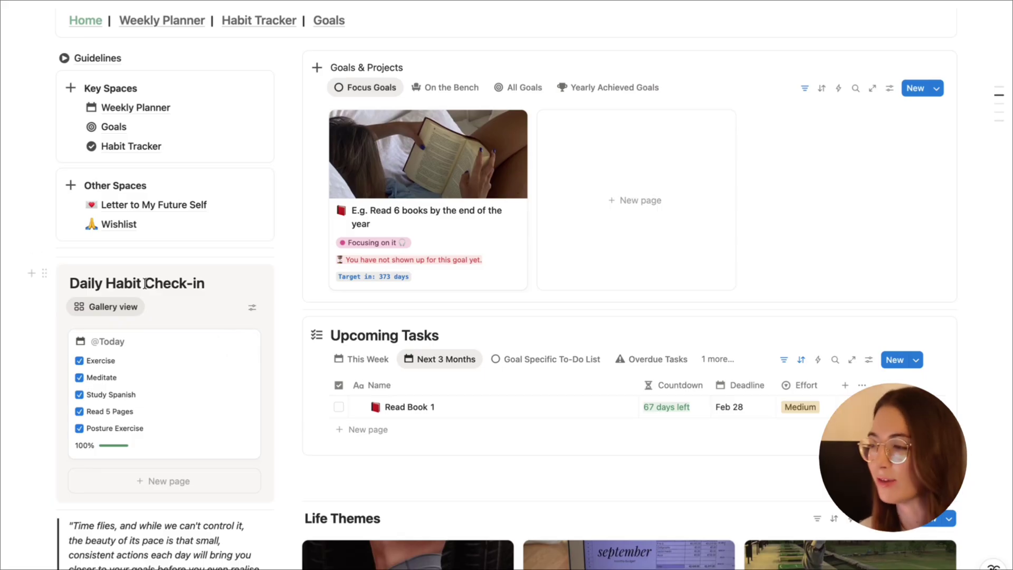
scroll(141, 534, "down", 10)
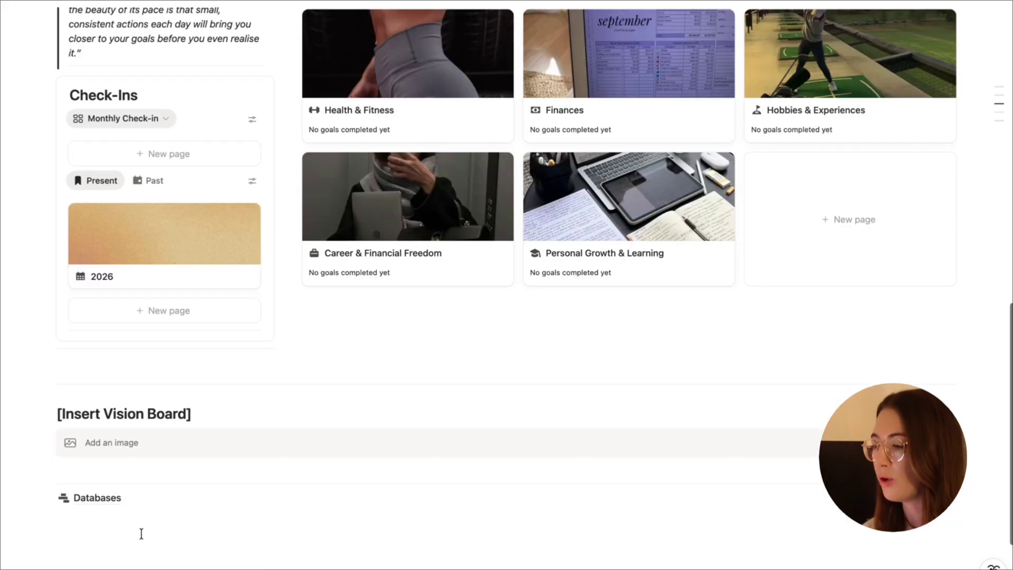
Try adding an image under Insert Vision Board, then dismiss the popup
left_click(130, 450)
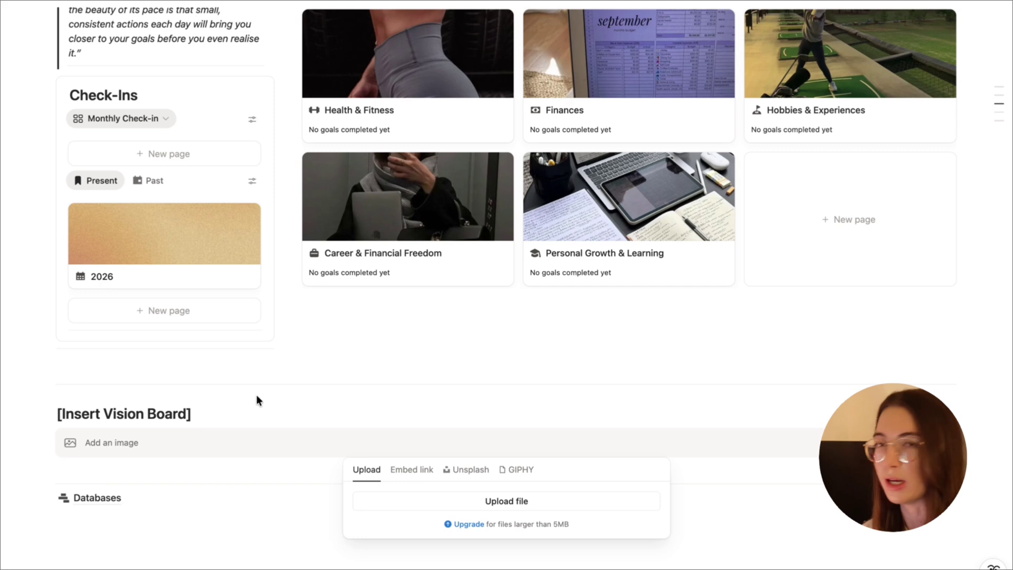
left_click(143, 442)
left_click(143, 441)
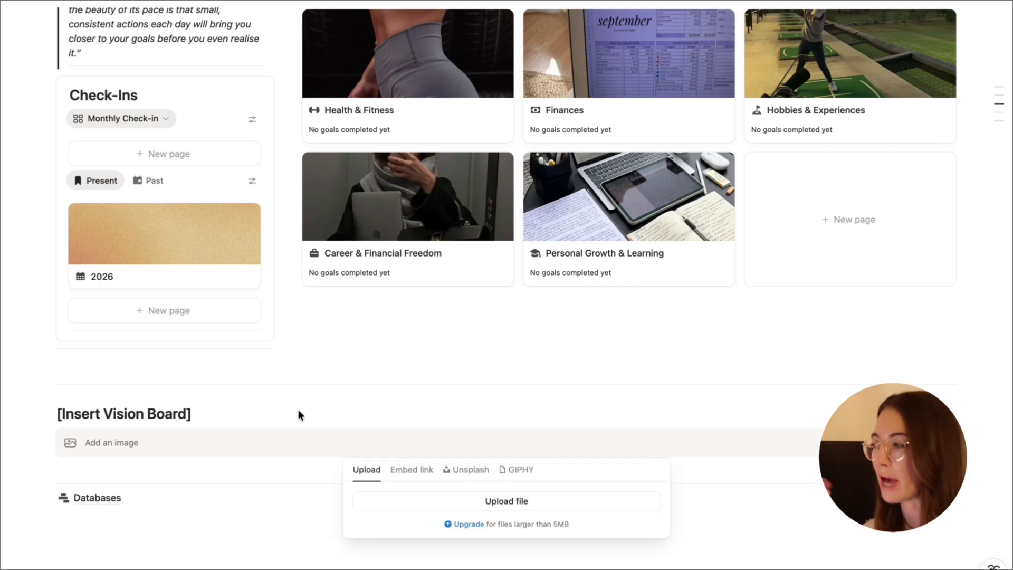
scroll(298, 410, "up", 12)
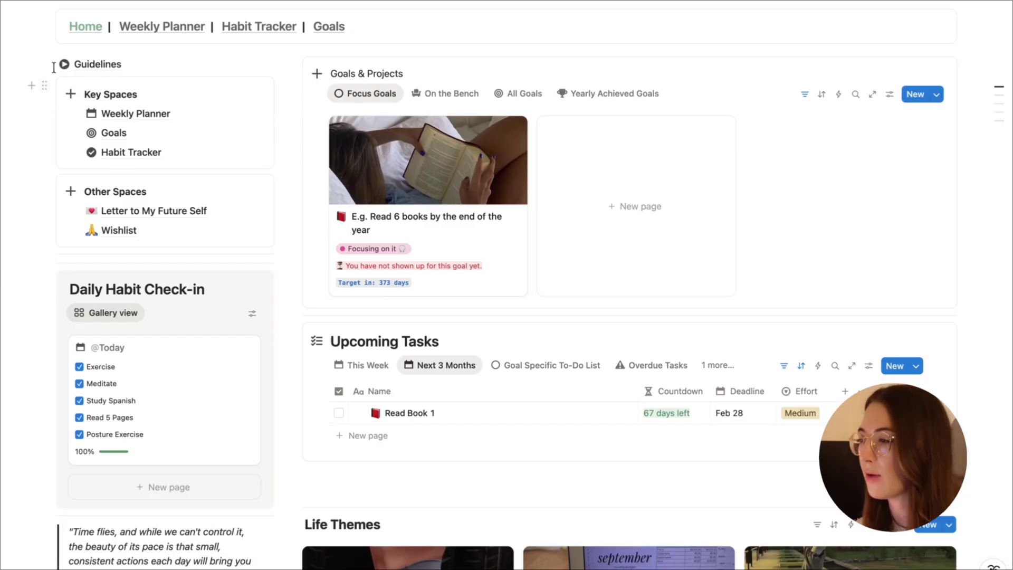
Open the Guidelines page and scroll to Step 1's yearly goals tables
left_click(87, 69)
scroll(388, 316, "down", 5)
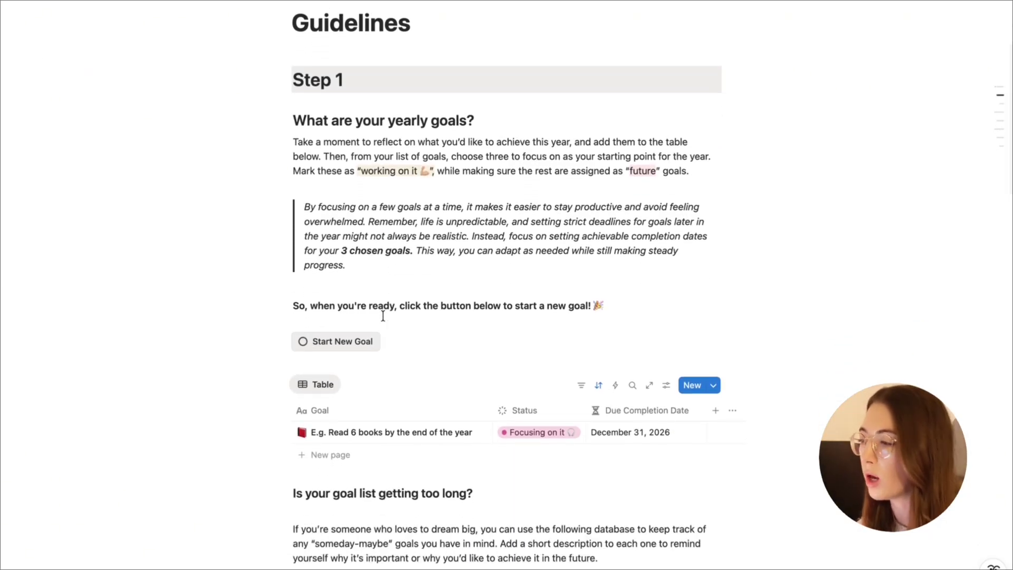
scroll(384, 316, "down", 8)
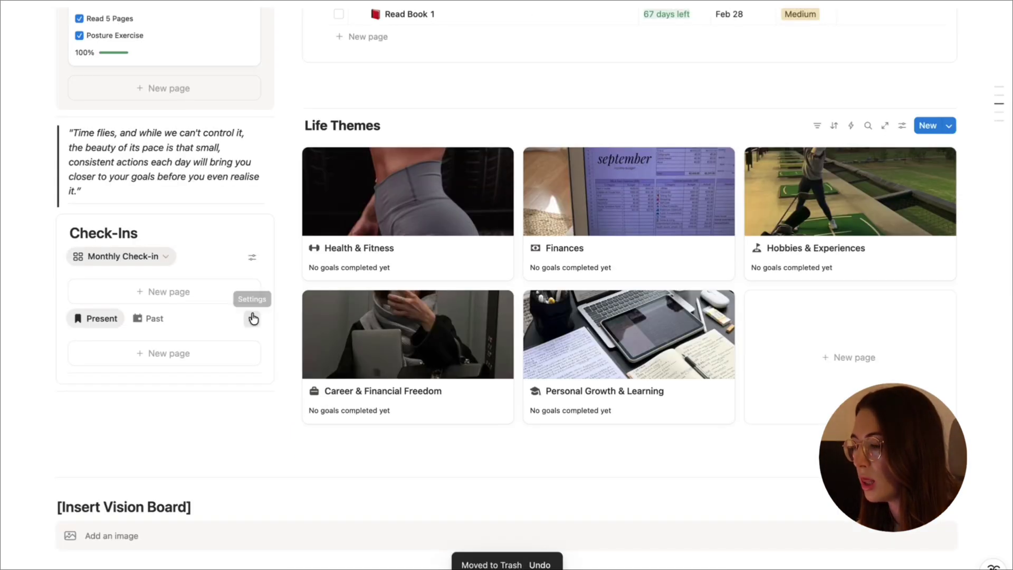
left_click(254, 318)
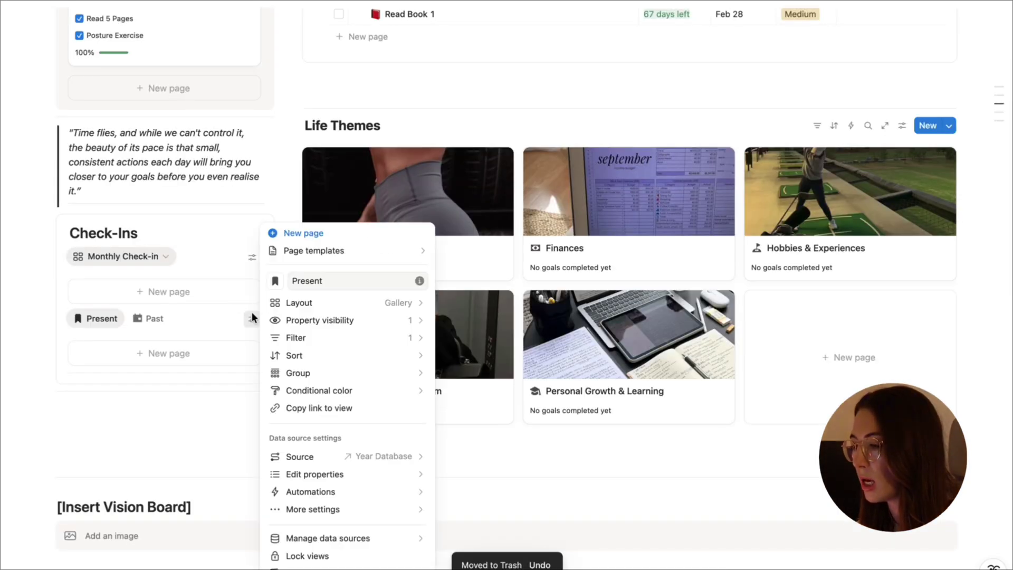
left_click(213, 332)
left_click(197, 353)
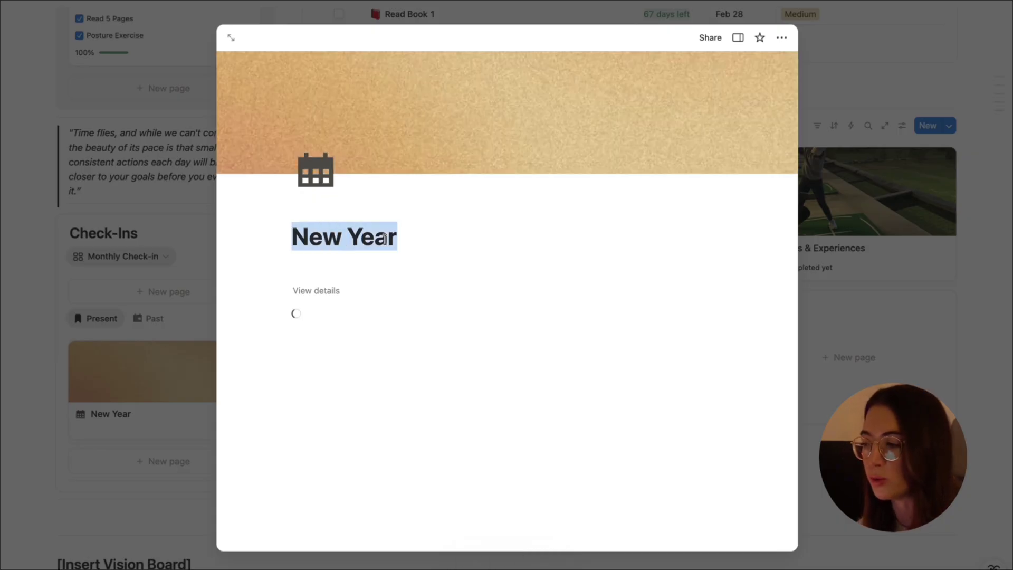
type("2026")
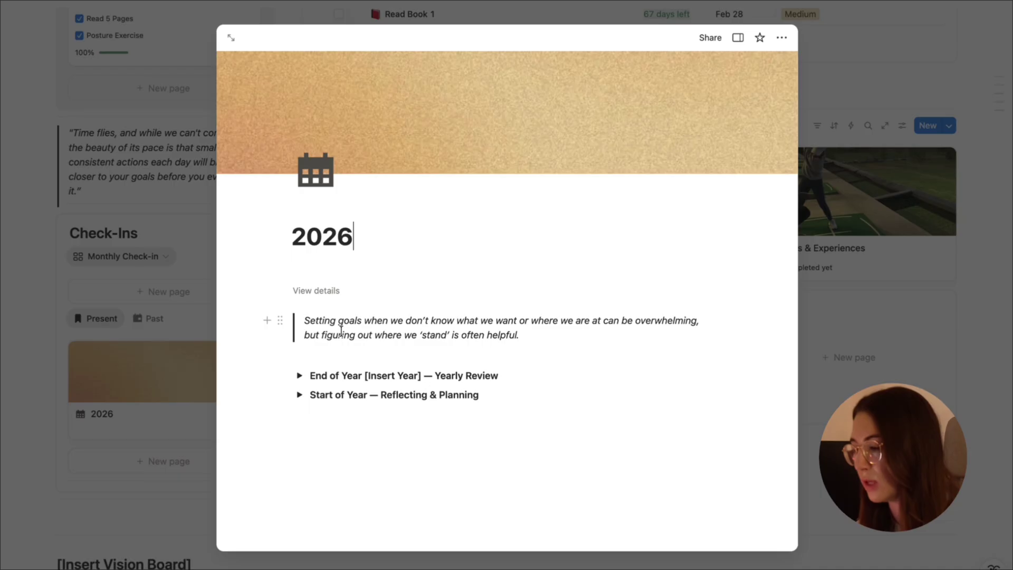
left_click(300, 375)
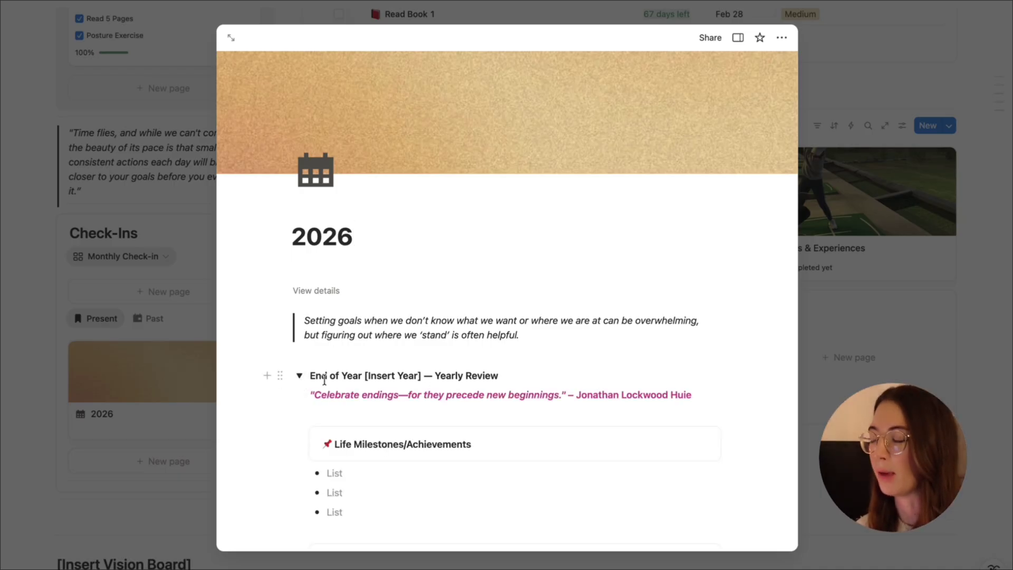
scroll(324, 379, "down", 5)
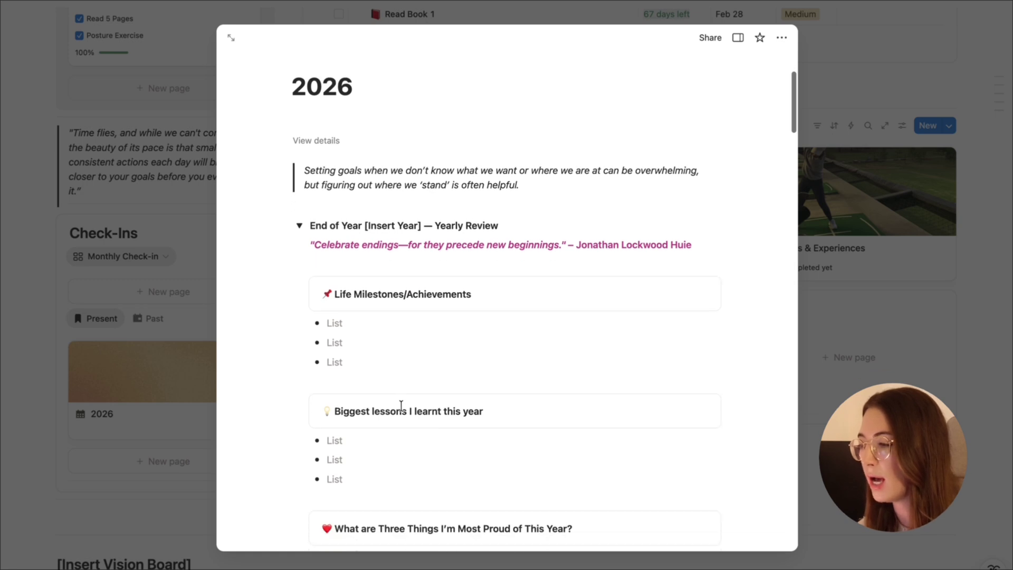
scroll(401, 405, "down", 5)
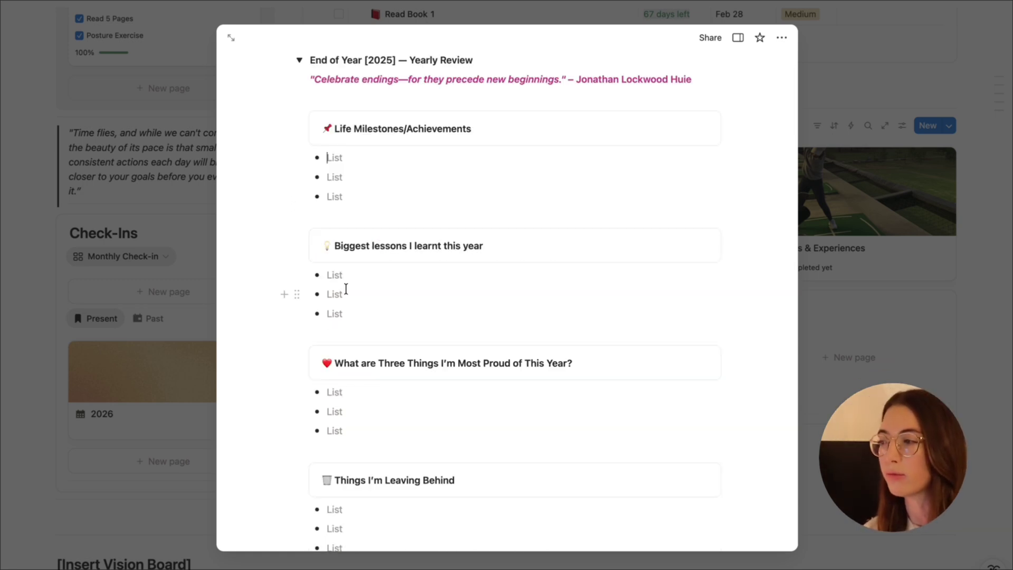
scroll(346, 289, "down", 2)
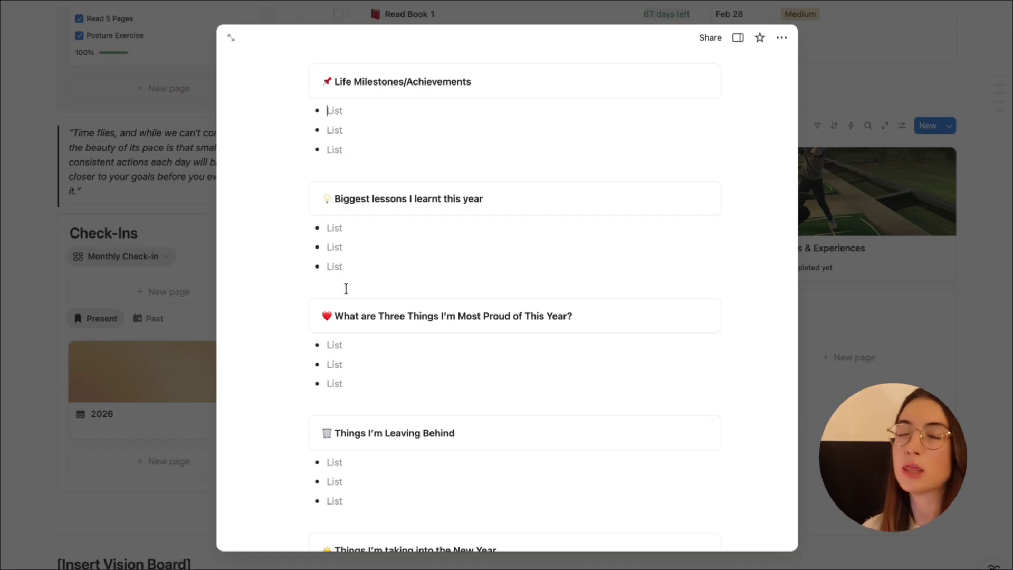
scroll(347, 289, "down", 20)
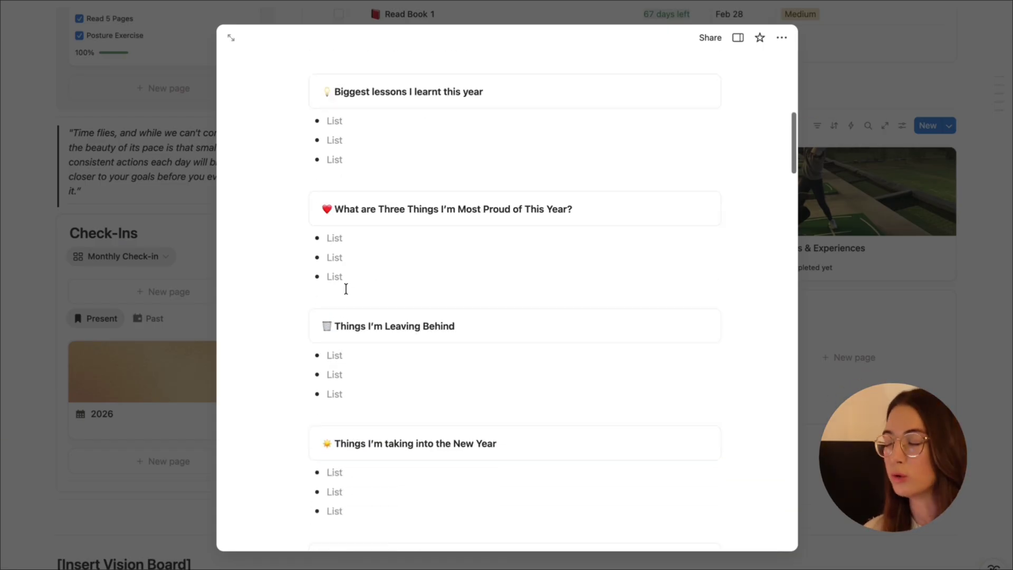
scroll(382, 310, "down", 2)
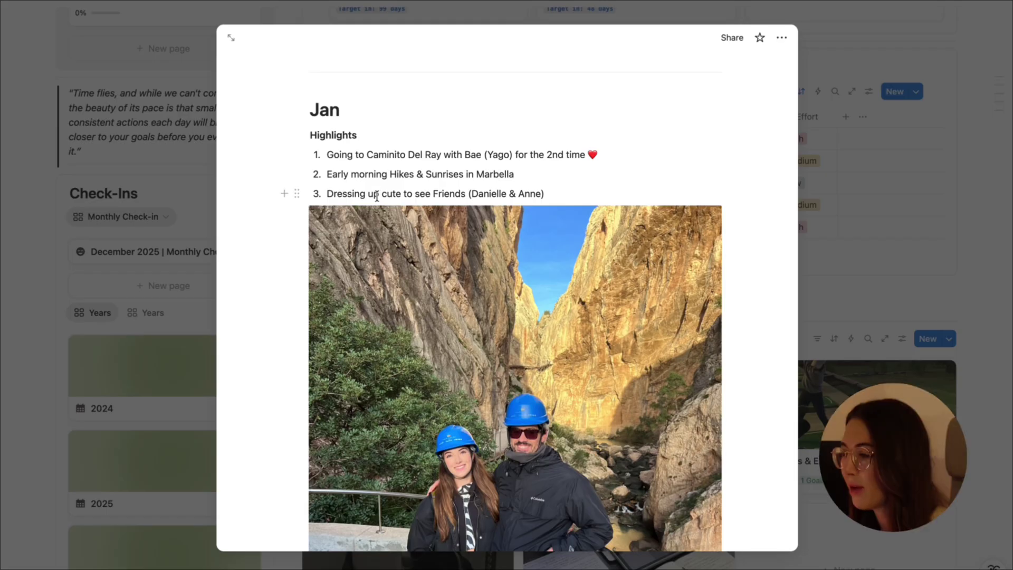
left_click_drag(386, 194, 474, 194)
scroll(474, 196, "down", 3)
scroll(474, 196, "down", 10)
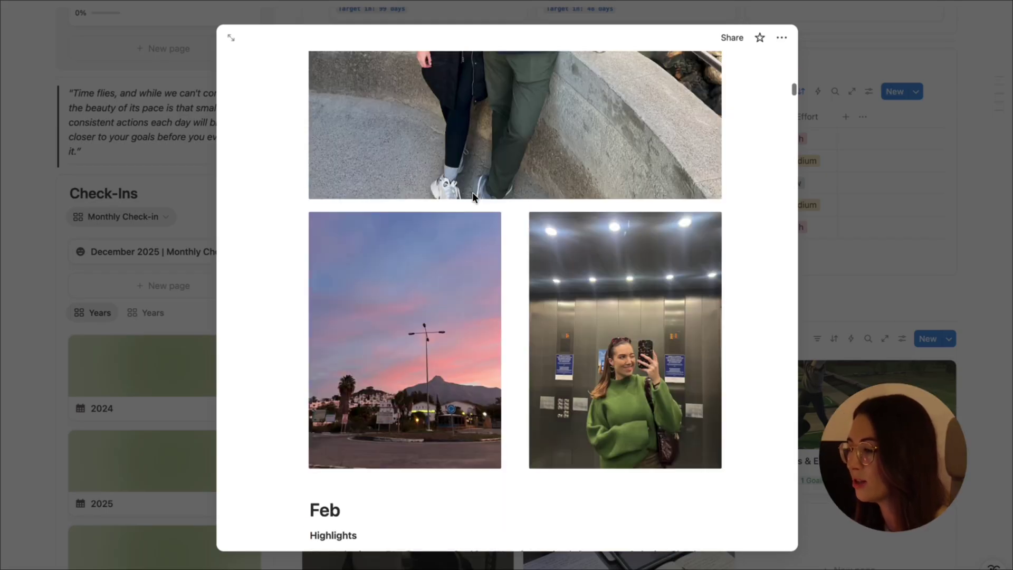
scroll(473, 193, "down", 5)
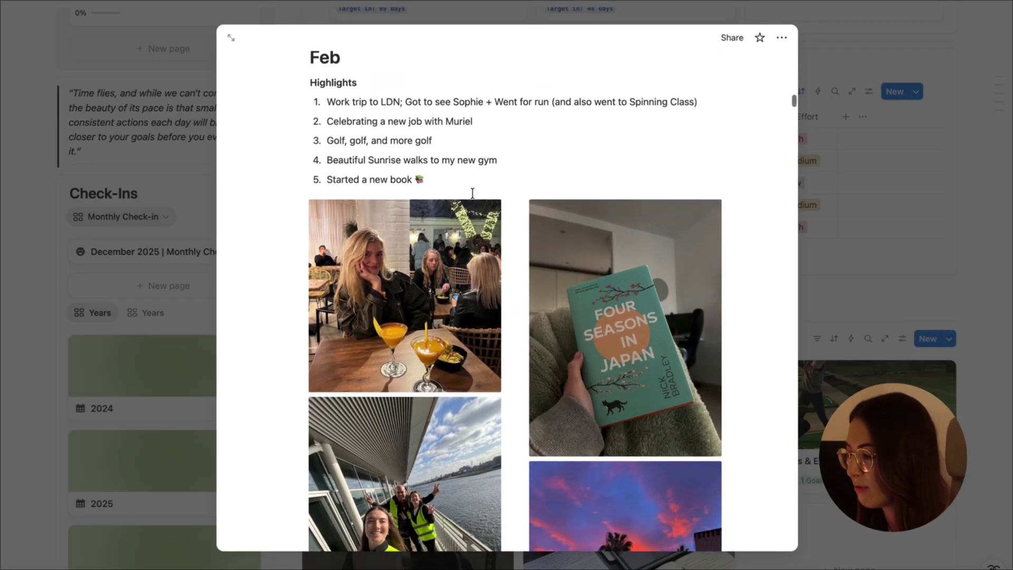
scroll(473, 192, "down", 15)
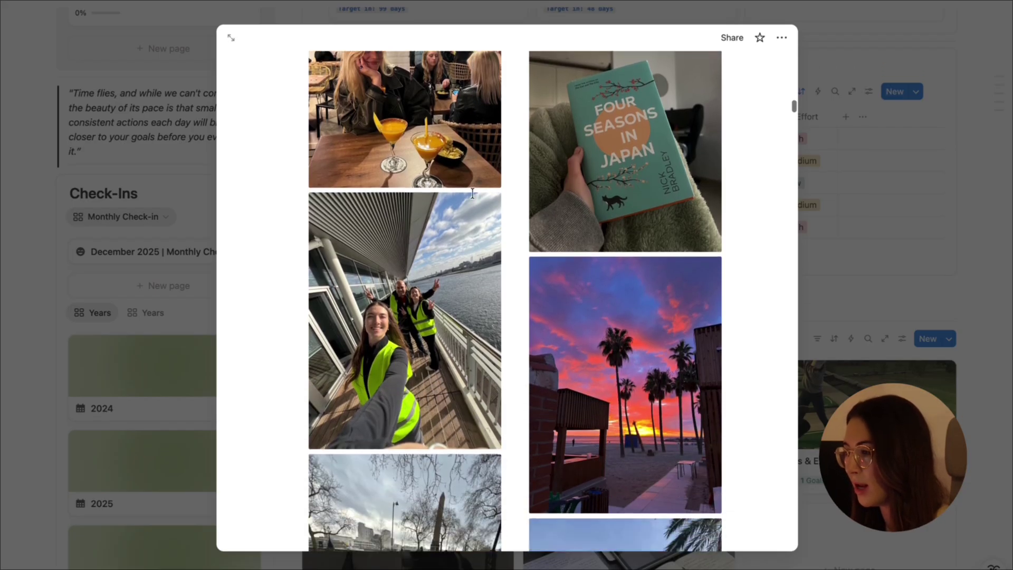
scroll(359, 151, "down", 15)
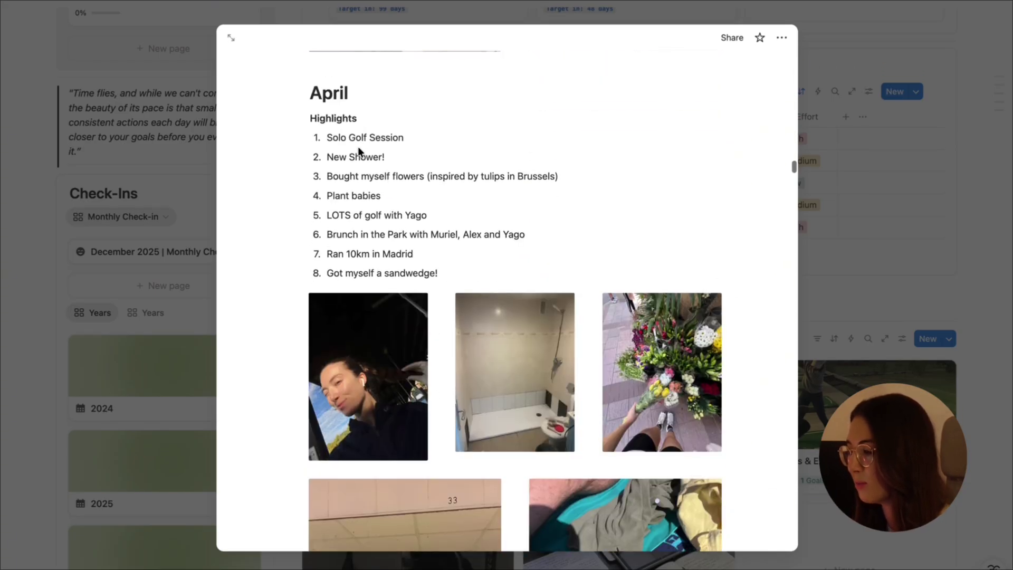
scroll(348, 141, "up", 5)
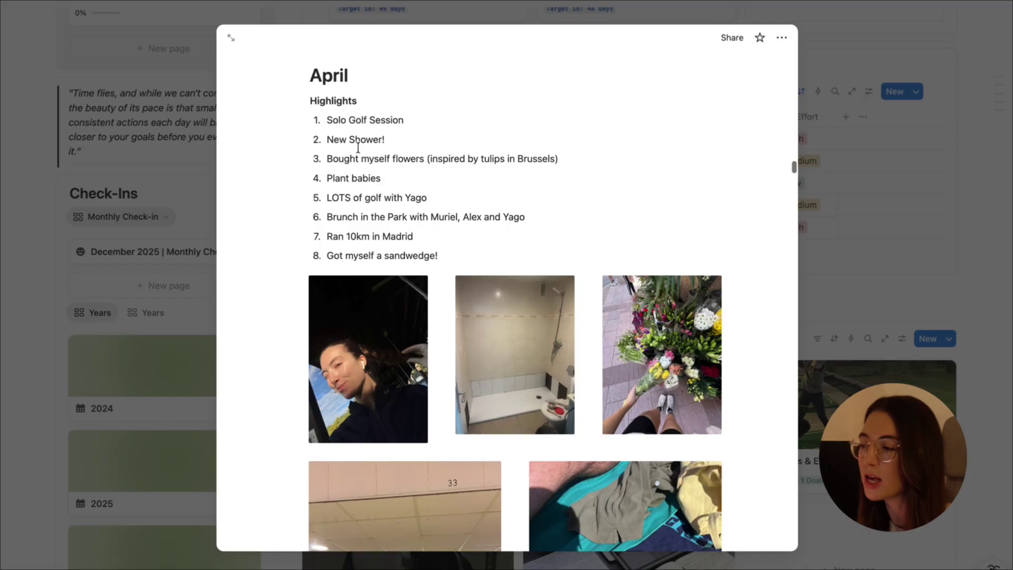
scroll(615, 283, "down", 15)
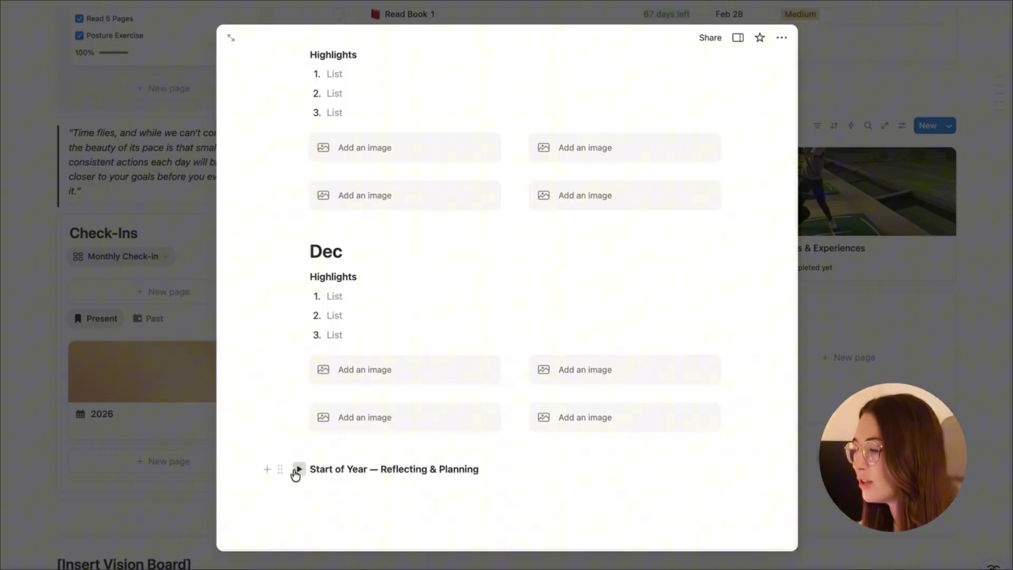
Expand the Start of Year reflection toggle and the first Brain Dump section
left_click(297, 470)
scroll(328, 464, "down", 7)
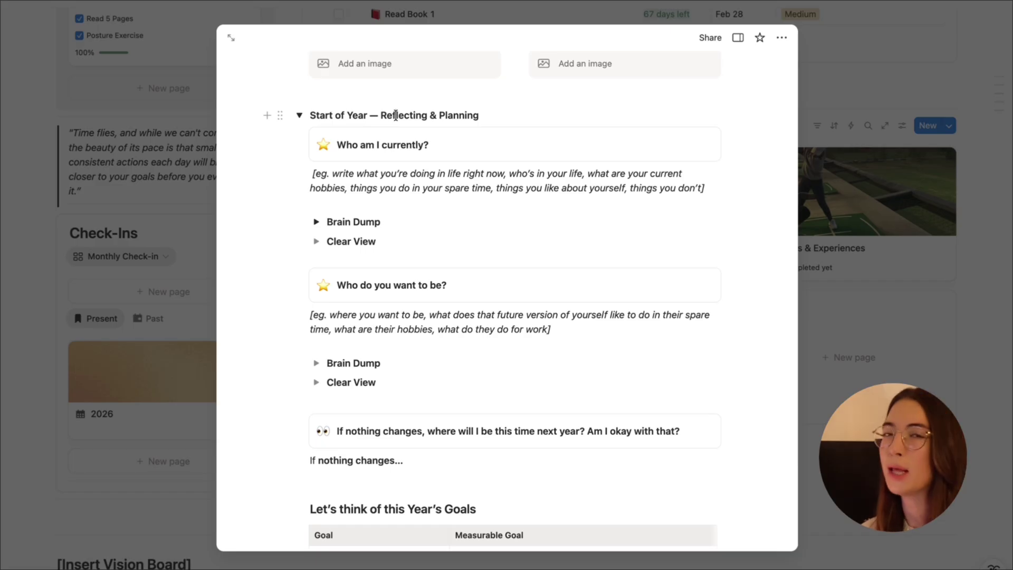
left_click(317, 223)
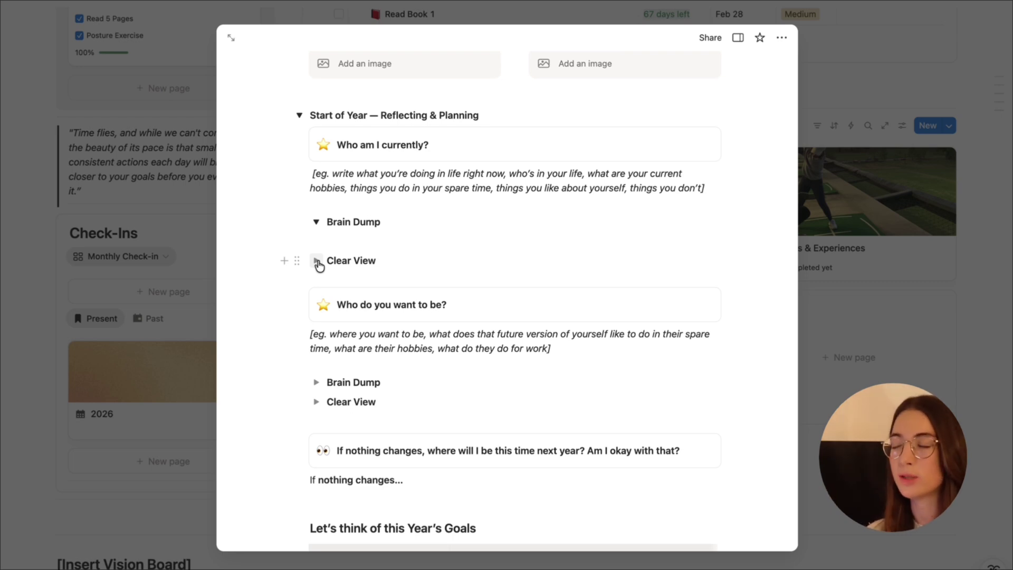
scroll(421, 363, "down", 7)
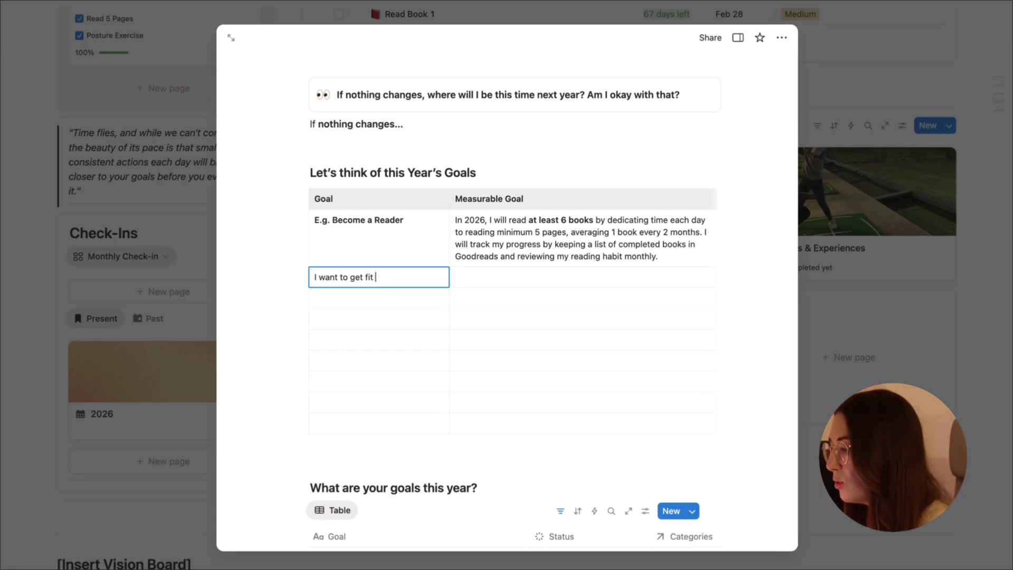
Type the goals and their measurable versions into the reflection table
type("ght")
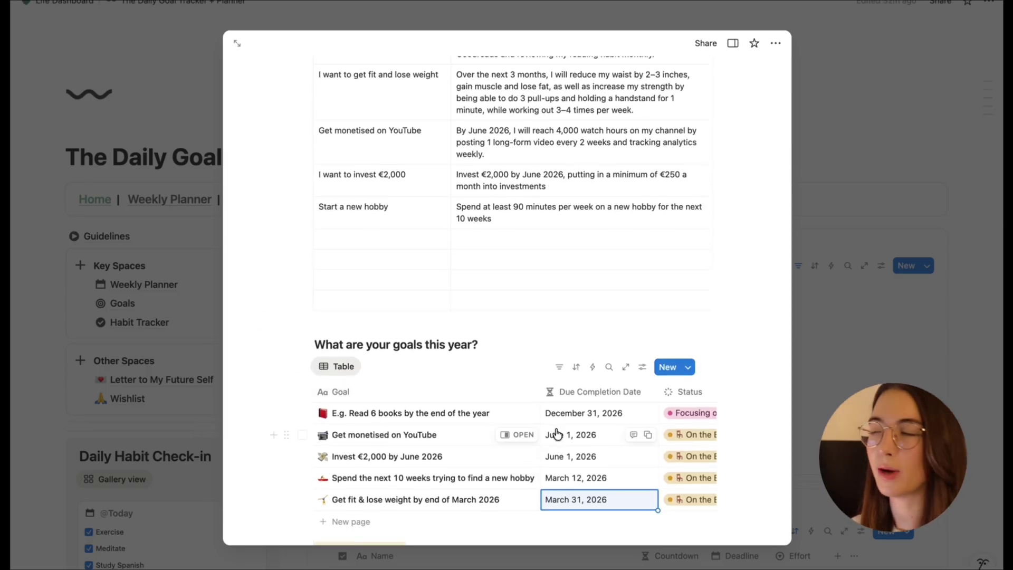
Close the reflection page, show On the Bench goals, and open the Get fit goal
left_click(906, 328)
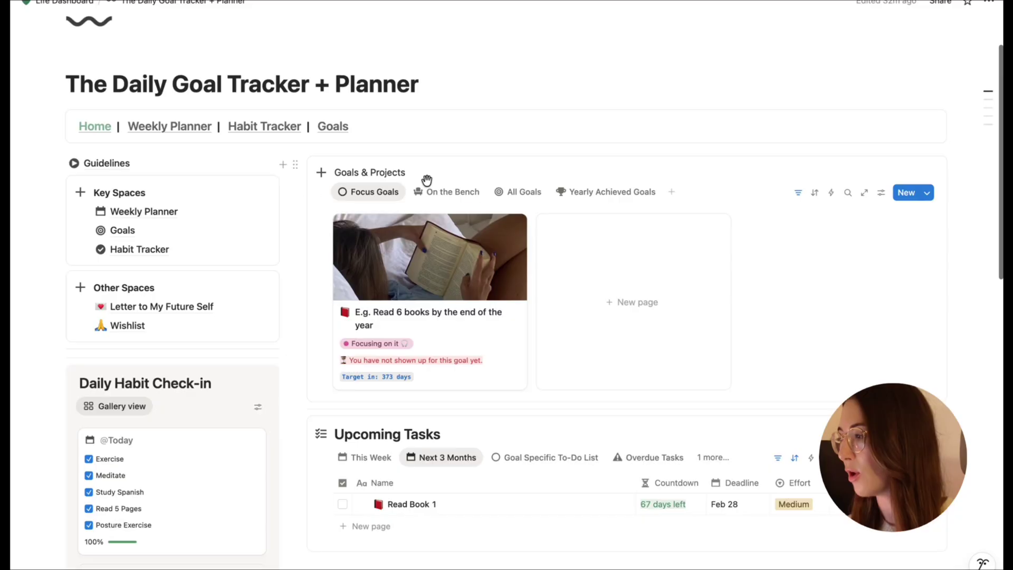
left_click(430, 192)
scroll(464, 403, "down", 4)
scroll(463, 406, "up", 3)
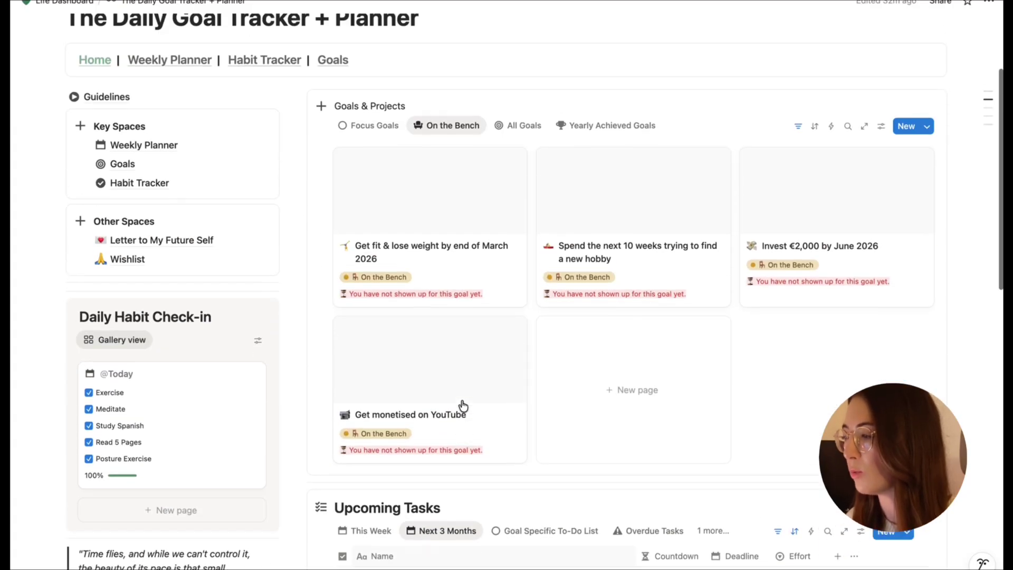
left_click(366, 127)
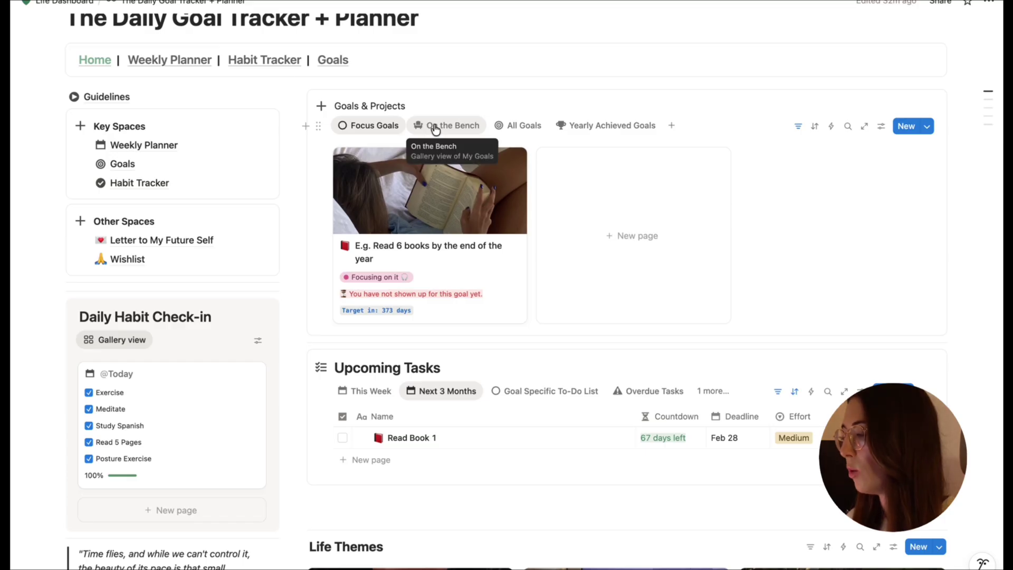
left_click(417, 127)
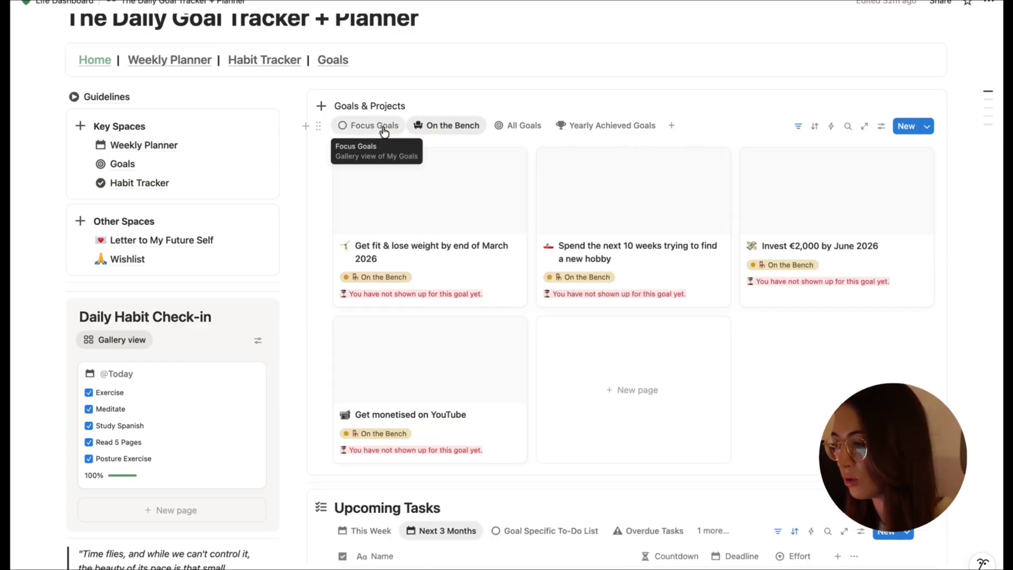
left_click(419, 214)
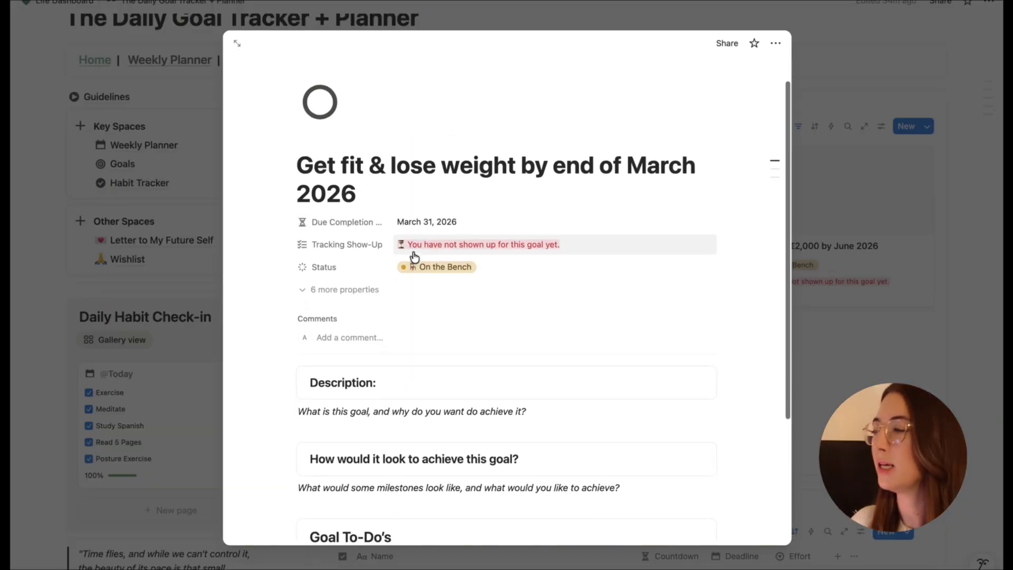
Upload the gym photo as the Get fit goal page's cover image
scroll(405, 301, "down", 2)
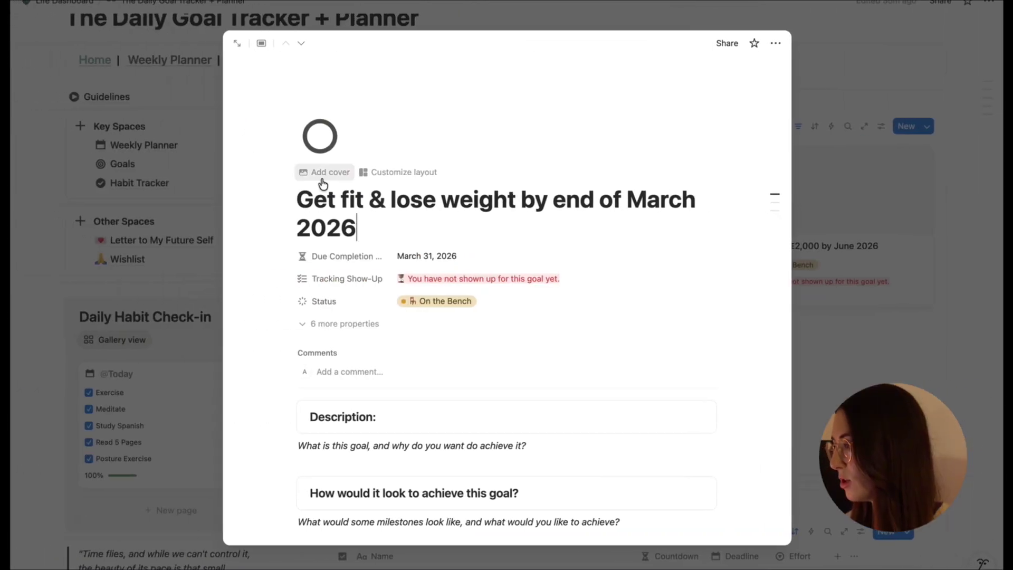
left_click(322, 180)
left_click(707, 73)
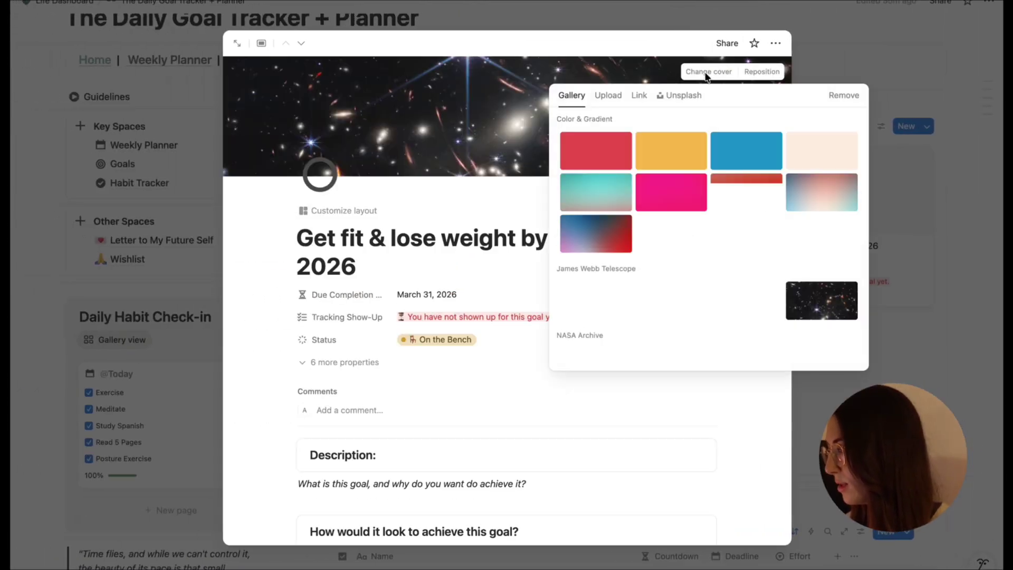
left_click(606, 97)
left_click(642, 129)
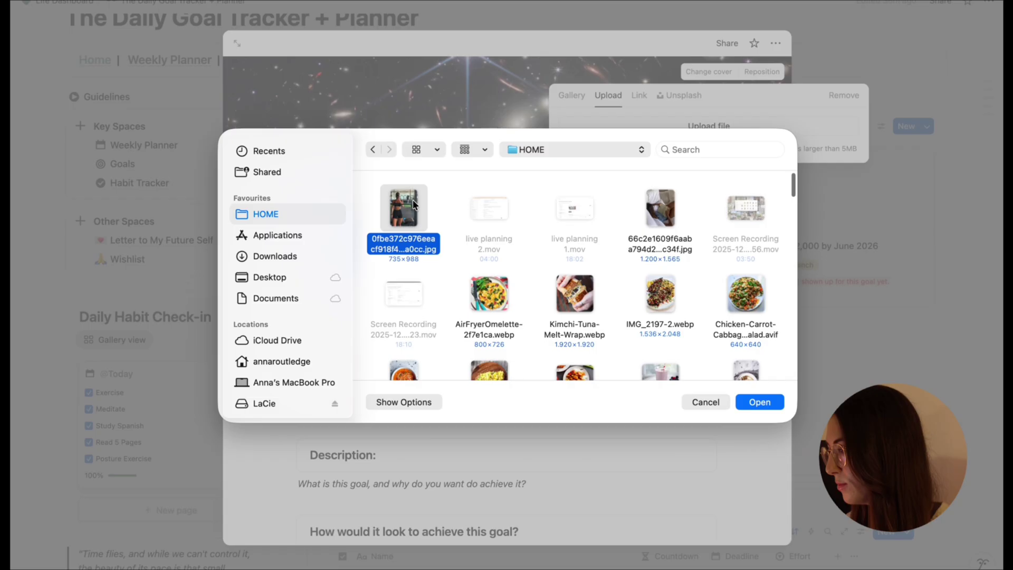
double_click(412, 199)
left_click(843, 305)
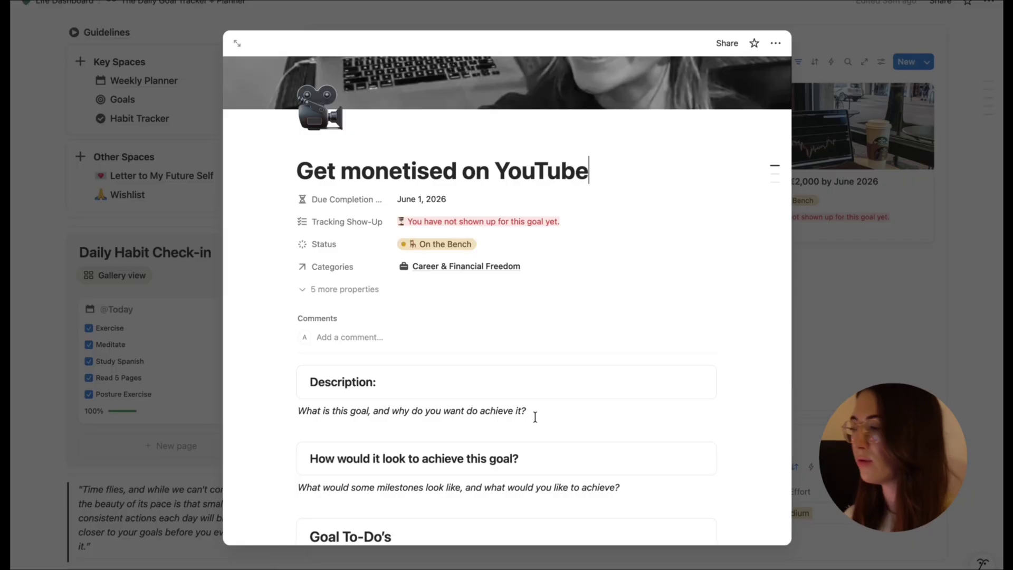
Write the YouTube goal's reasons and milestones, then add its Film and Edit & Upload to-dos
left_click(480, 432)
scroll(442, 448, "down", 2)
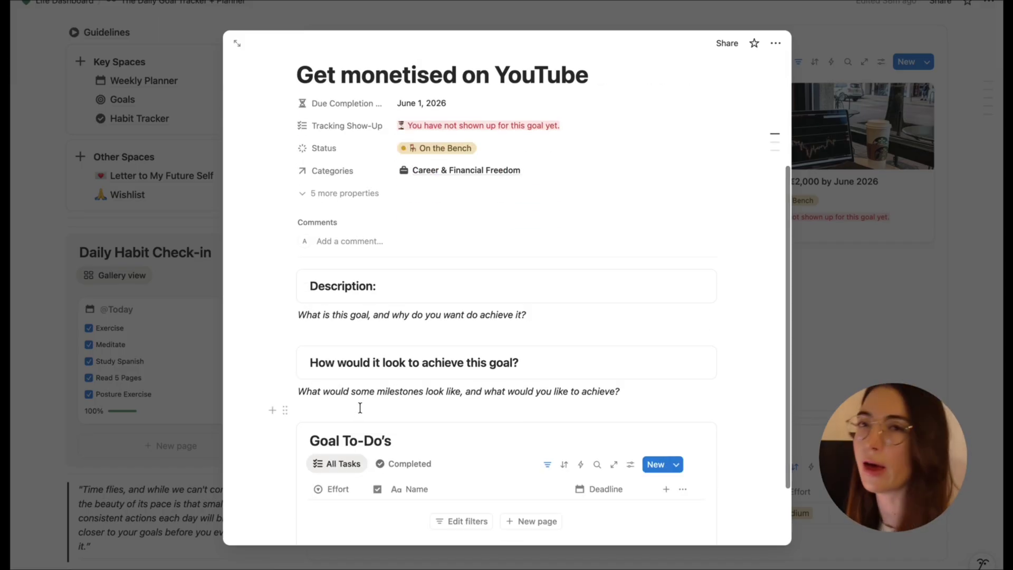
scroll(365, 408, "down", 1)
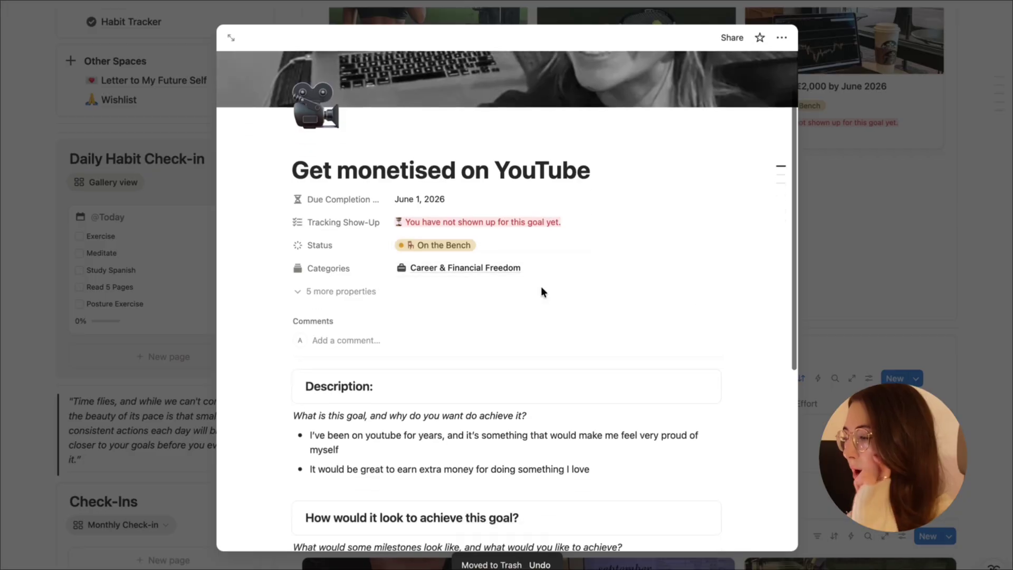
scroll(607, 321, "down", 1)
scroll(665, 358, "down", 5)
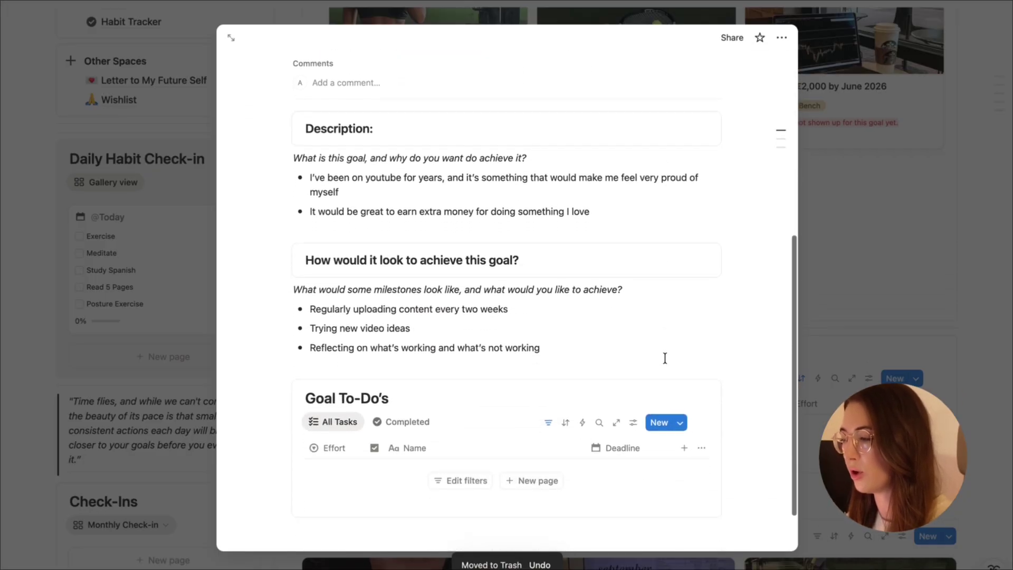
scroll(665, 358, "up", 1)
scroll(521, 244, "down", 2)
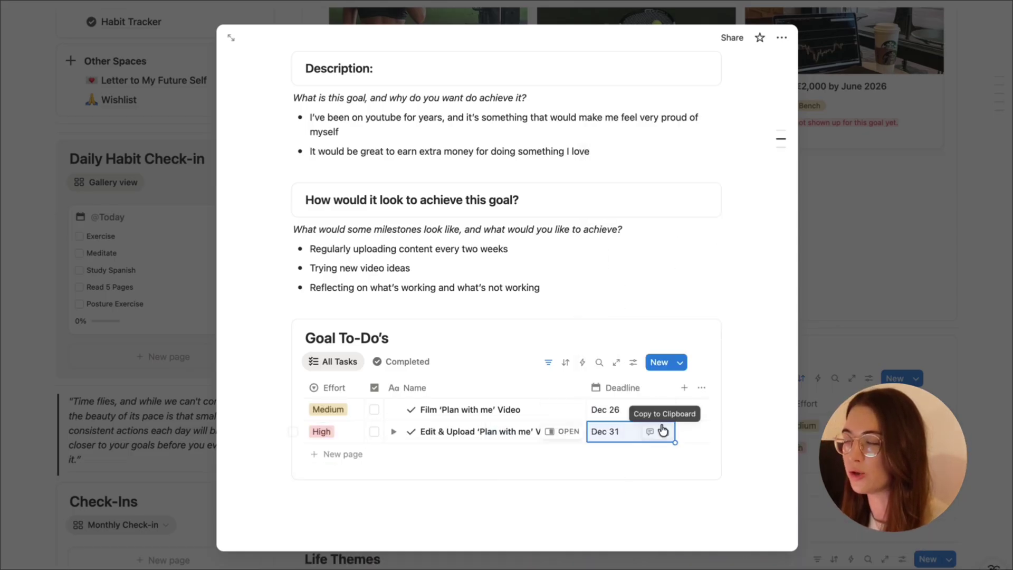
scroll(685, 448, "up", 2)
scroll(685, 450, "down", 2)
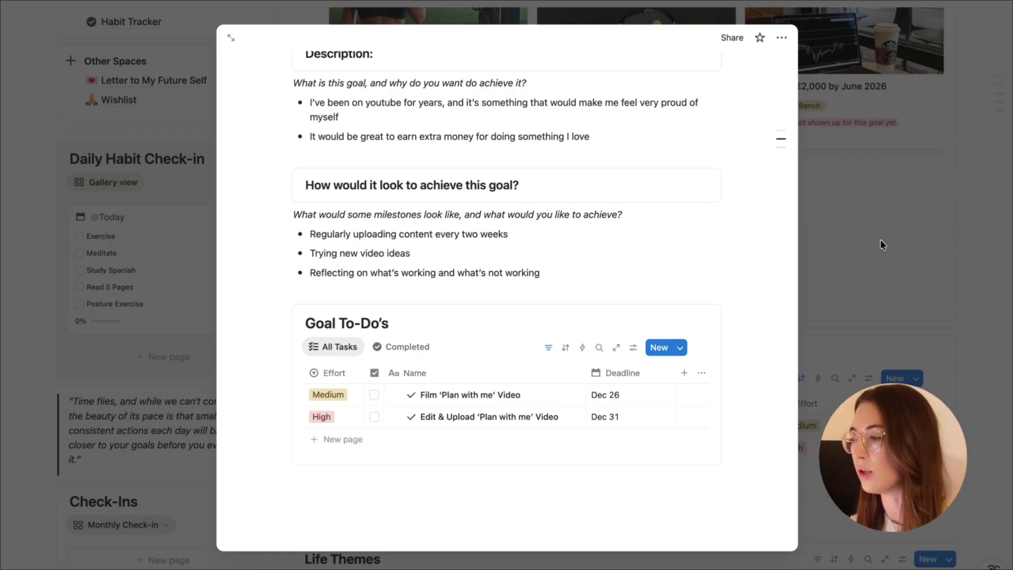
Check off the Film and Edit & Upload 'Plan with me' video tasks in Upcoming Tasks
left_click(879, 240)
scroll(683, 258, "down", 1)
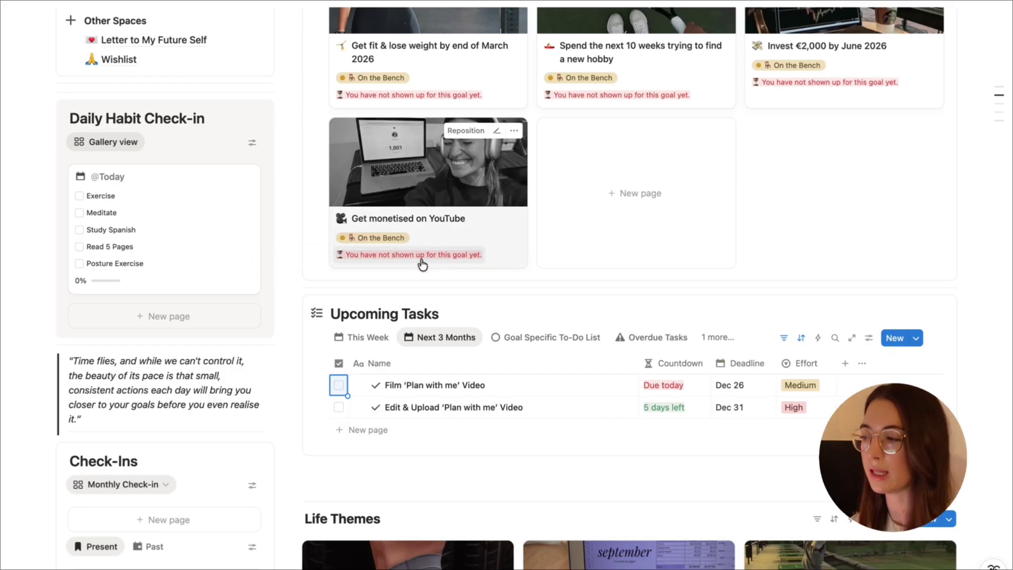
left_click(337, 386)
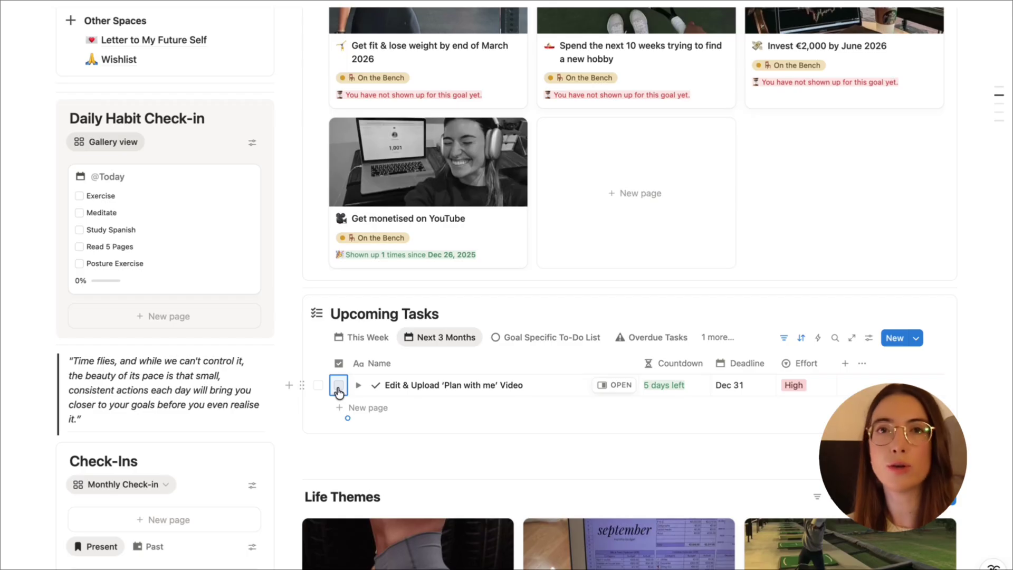
left_click(338, 386)
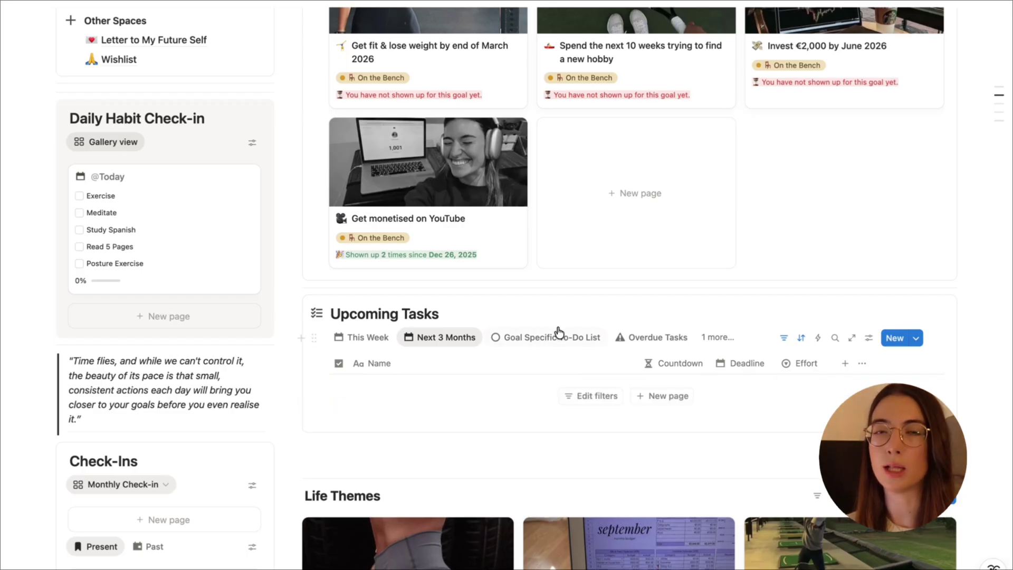